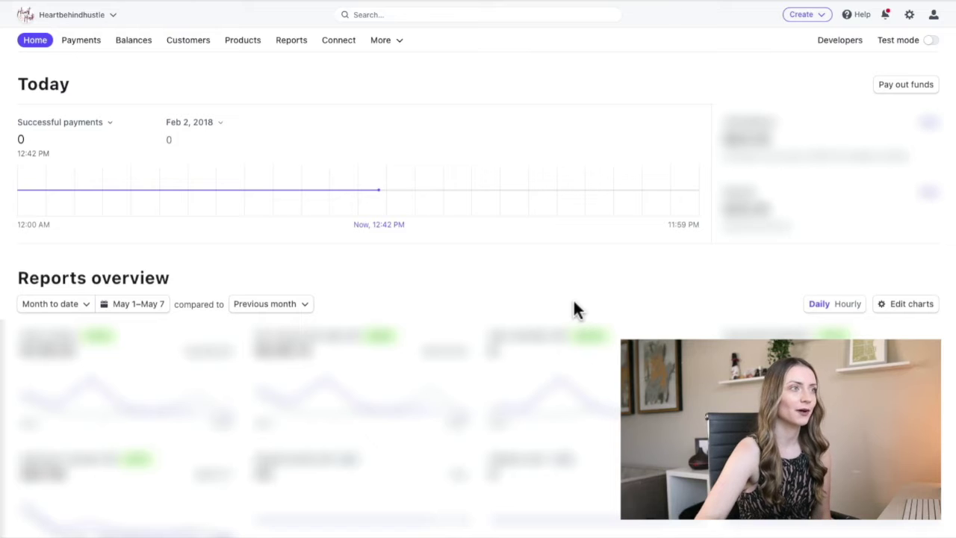
- Go to More > Payment links and start a new payment link
left_click(386, 43)
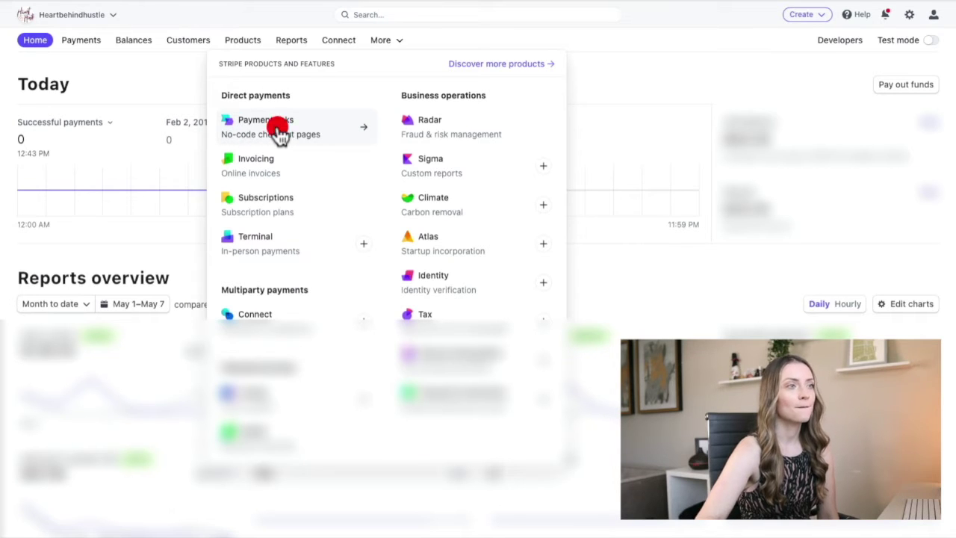
left_click(278, 132)
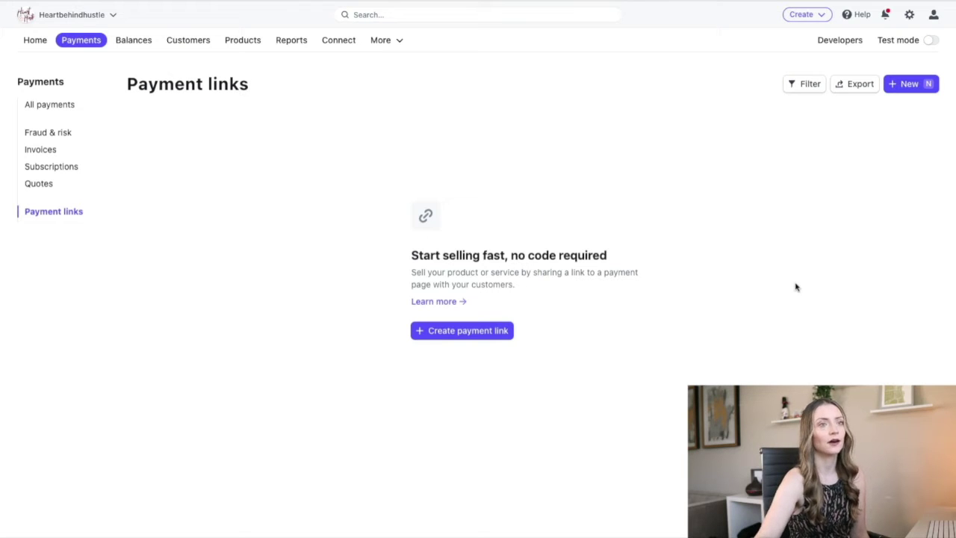
left_click(473, 333)
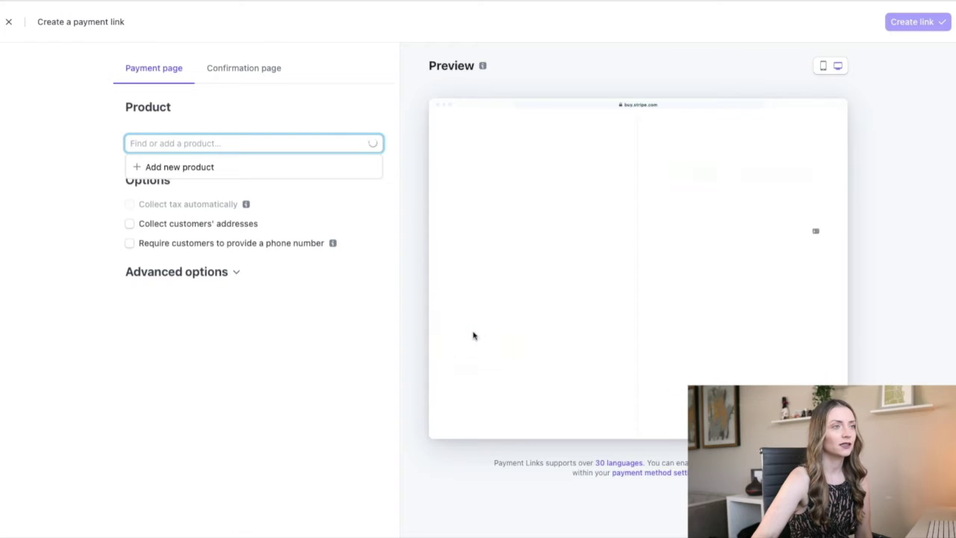
- On the Confirmation page tab, try a custom message 'DM m', then clear it
left_click(266, 113)
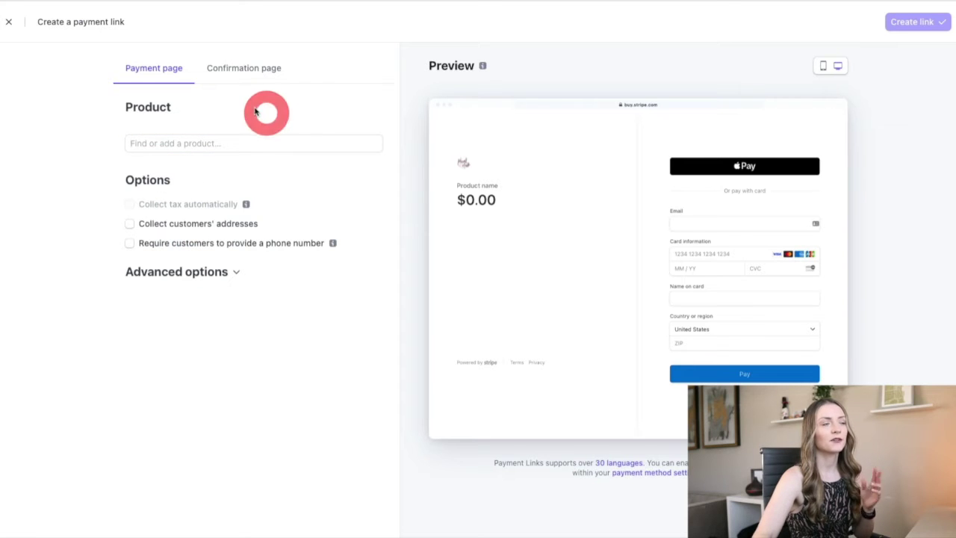
left_click(238, 72)
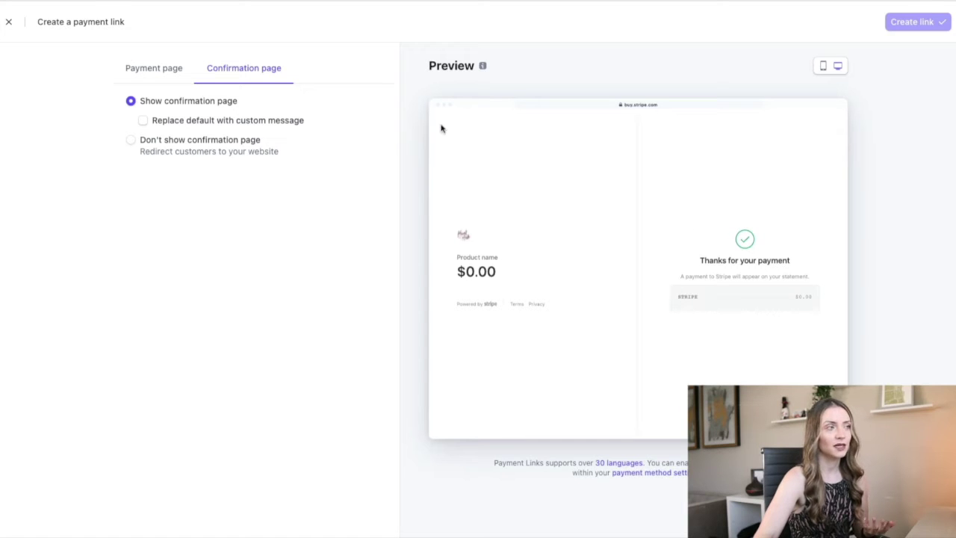
left_click(200, 125)
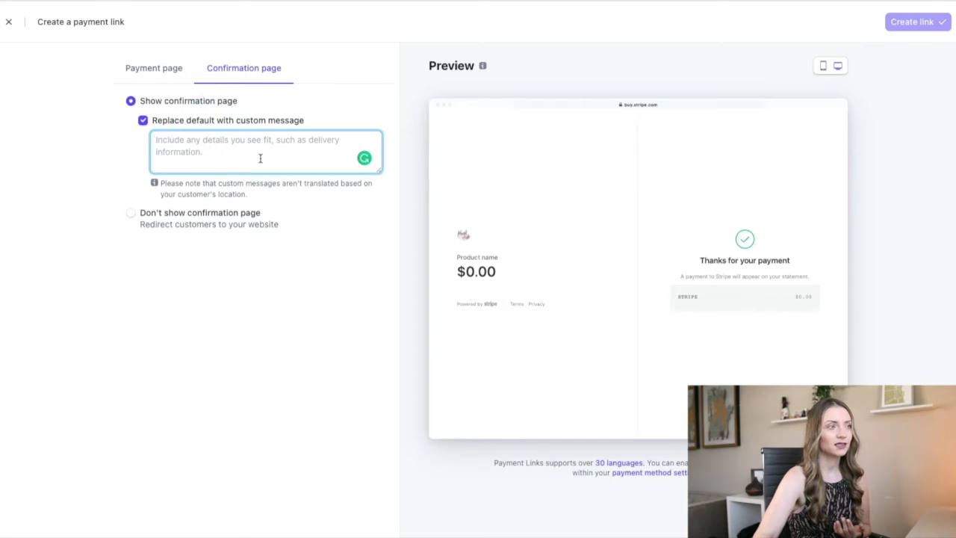
type("DM me on Instagram with your email")
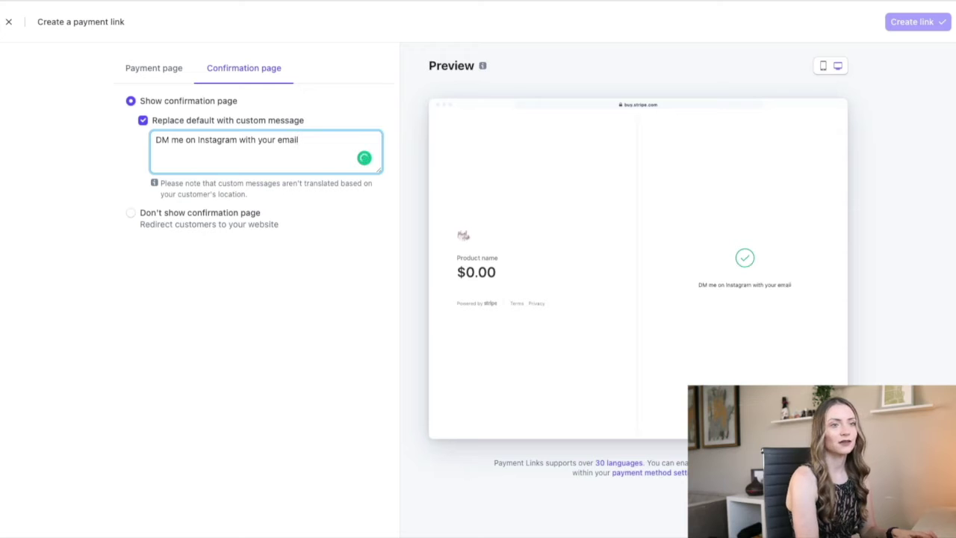
key("ctrl+a")
key("BackSpace")
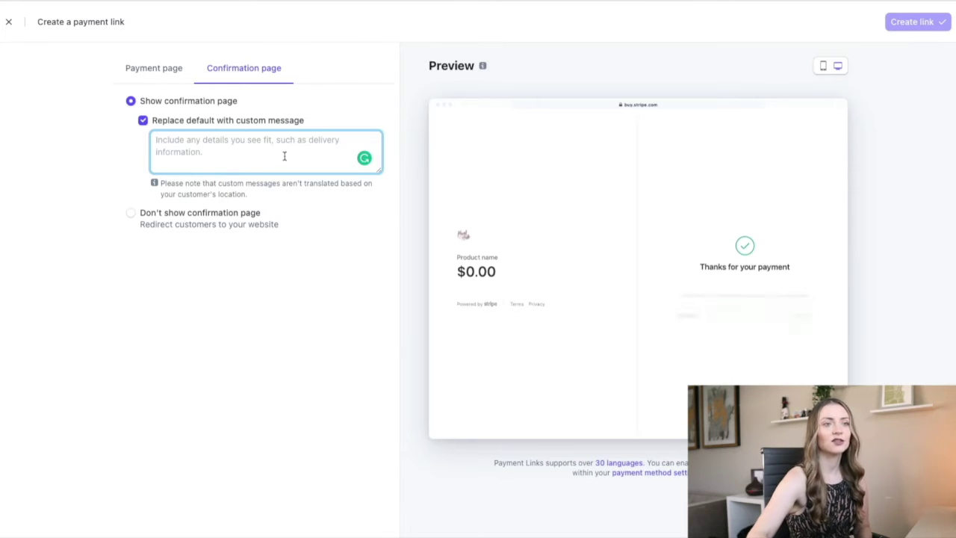
- Drop the custom message and choose redirecting customers to a website after payment
double_click(108, 159)
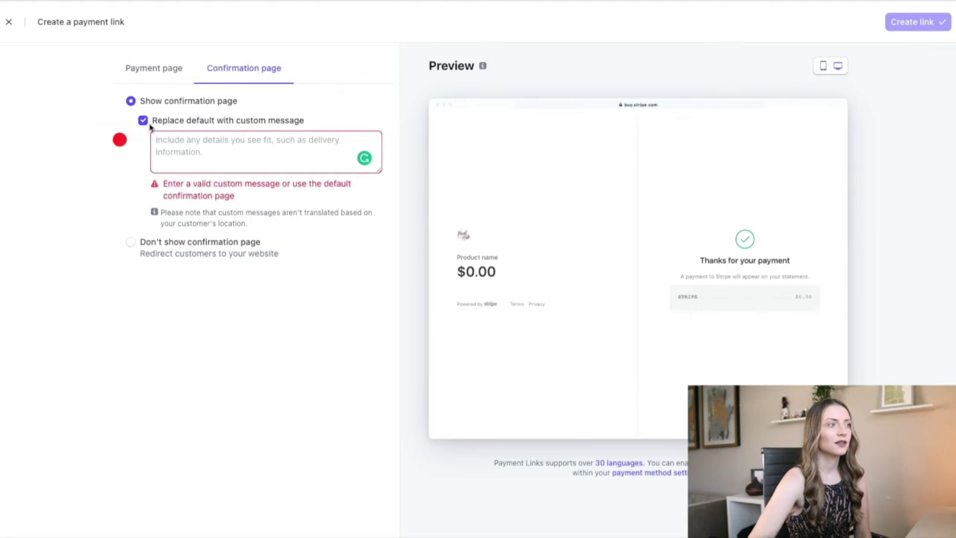
left_click(144, 121)
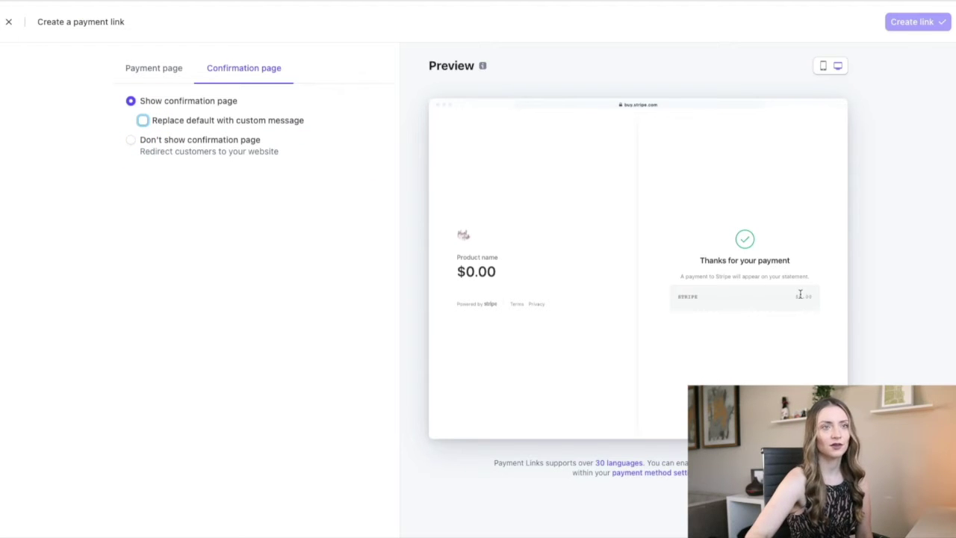
left_click(131, 145)
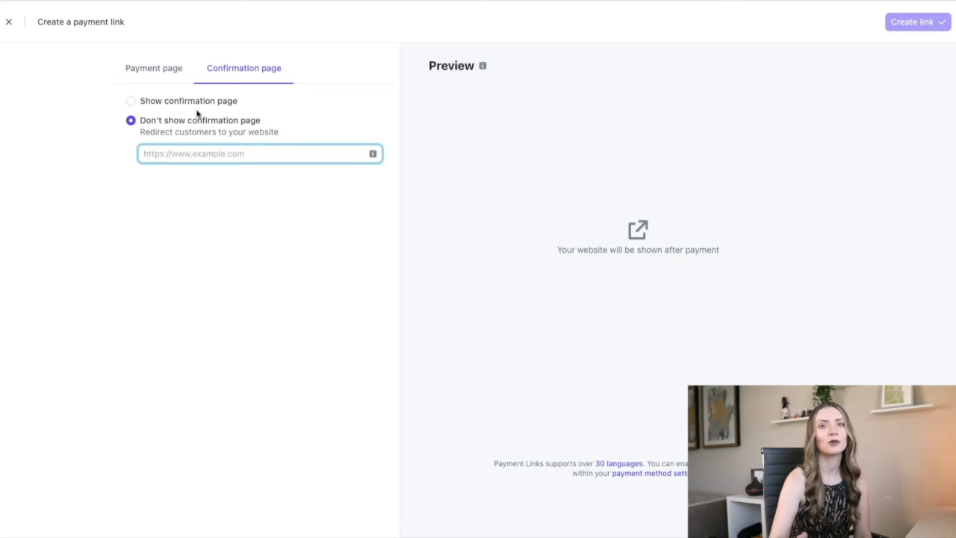
- Return to the payment link's Payment page settings with the $0.00 checkout preview
left_click(157, 70)
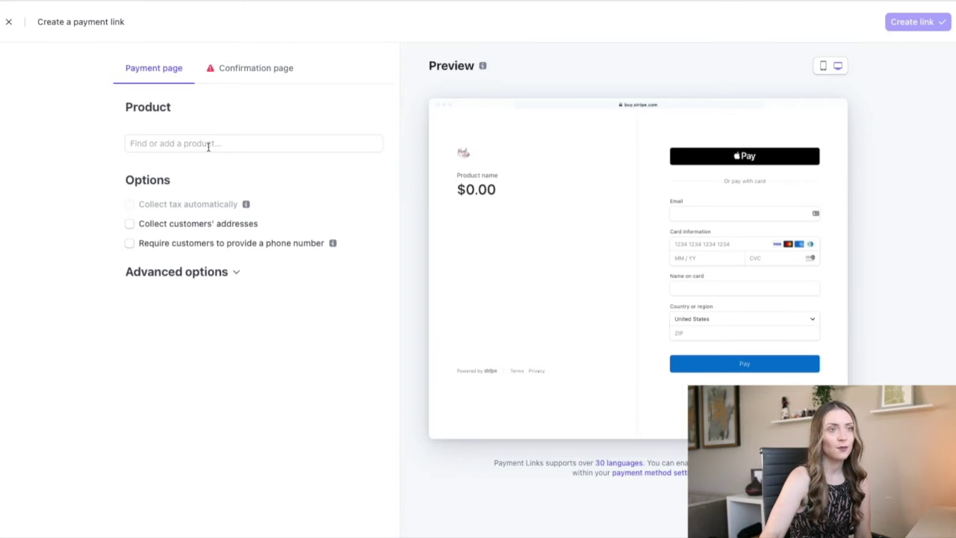
- Look through the existing products, then add a new product named 'New Product'
left_click(209, 144)
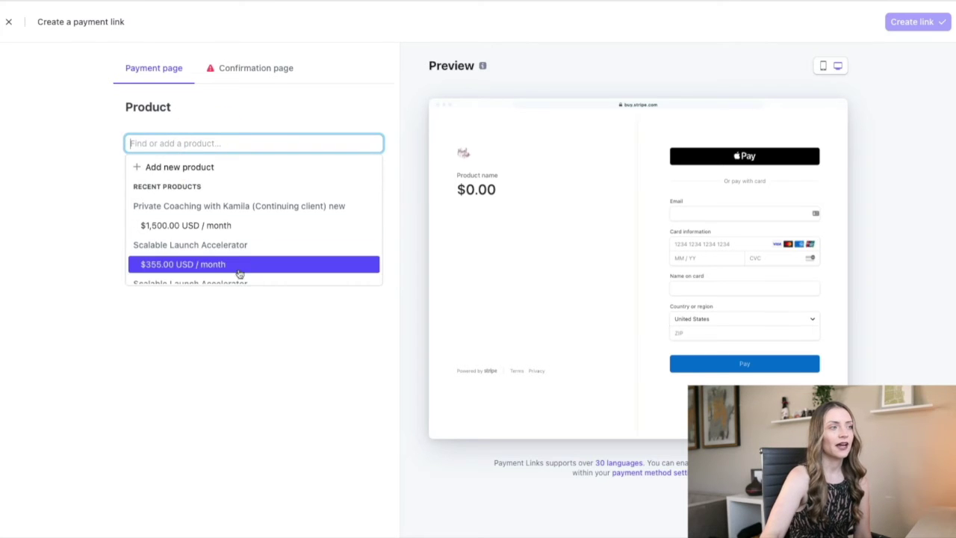
scroll(247, 234, "down", 3)
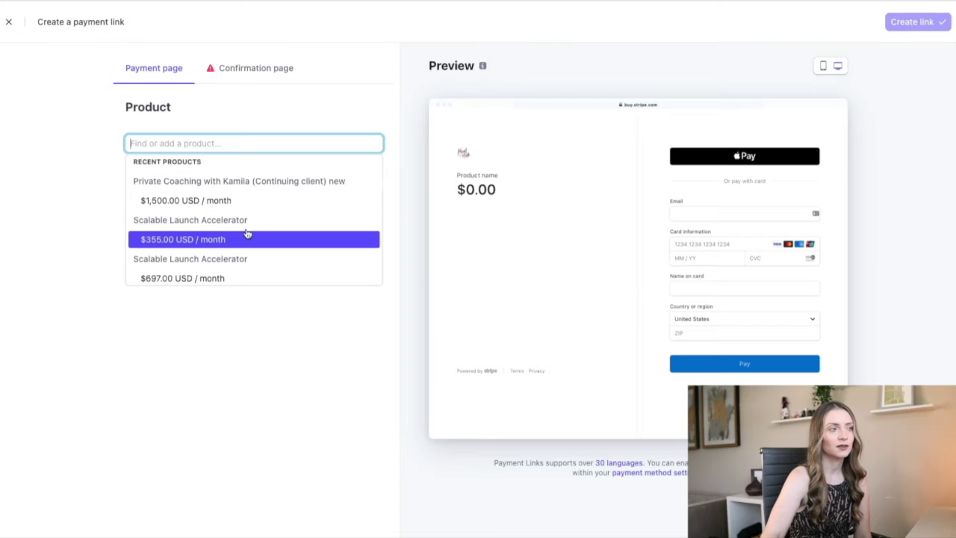
scroll(247, 231, "up", 3)
scroll(247, 234, "down", 10)
scroll(247, 231, "up", 10)
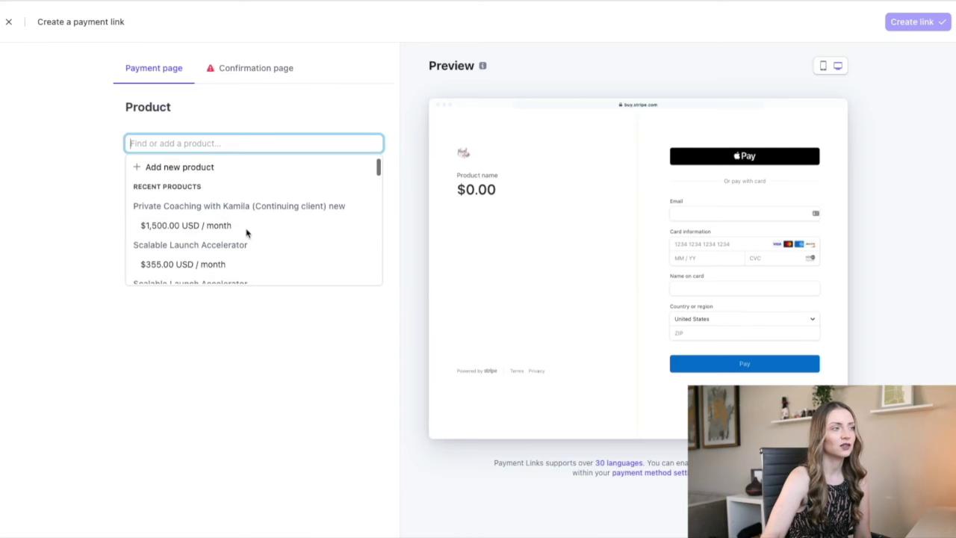
left_click(175, 125)
left_click(184, 141)
left_click(184, 167)
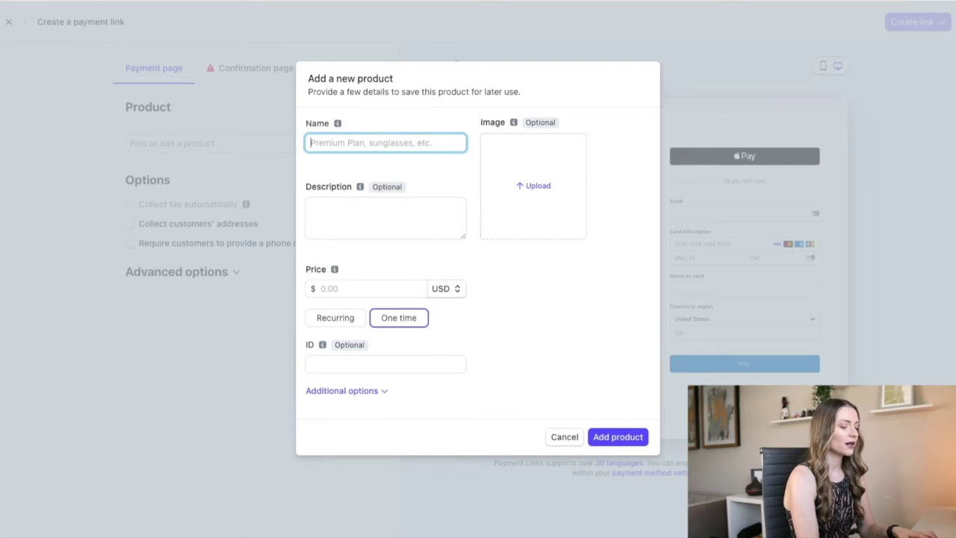
type("New Product")
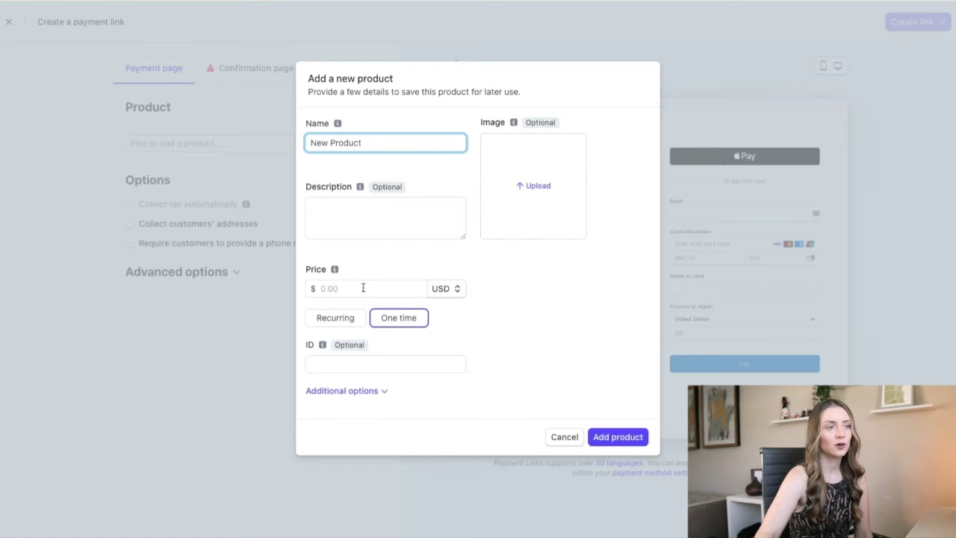
- Give New Product a recurring $97.00 monthly price and add it to the link
left_click(332, 320)
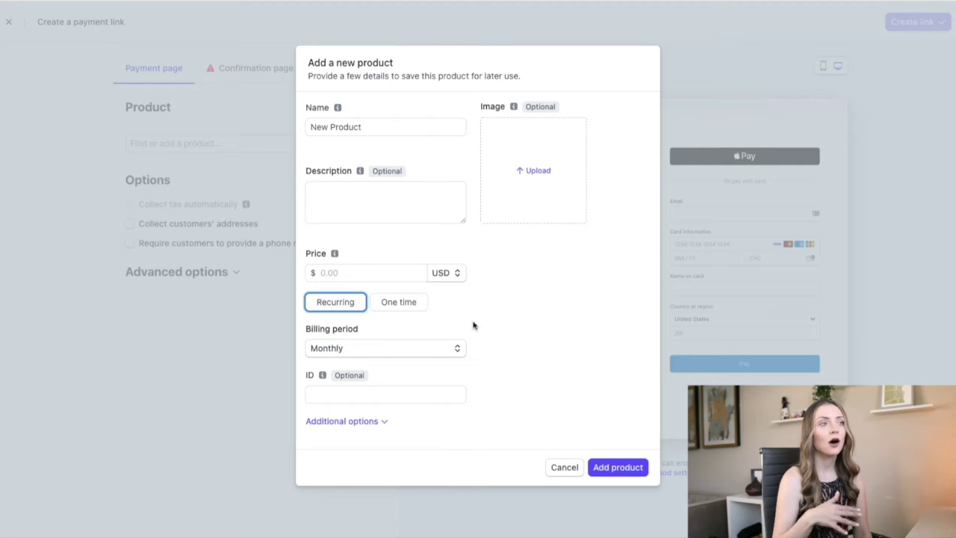
left_click(357, 269)
key("Down")
key("Return")
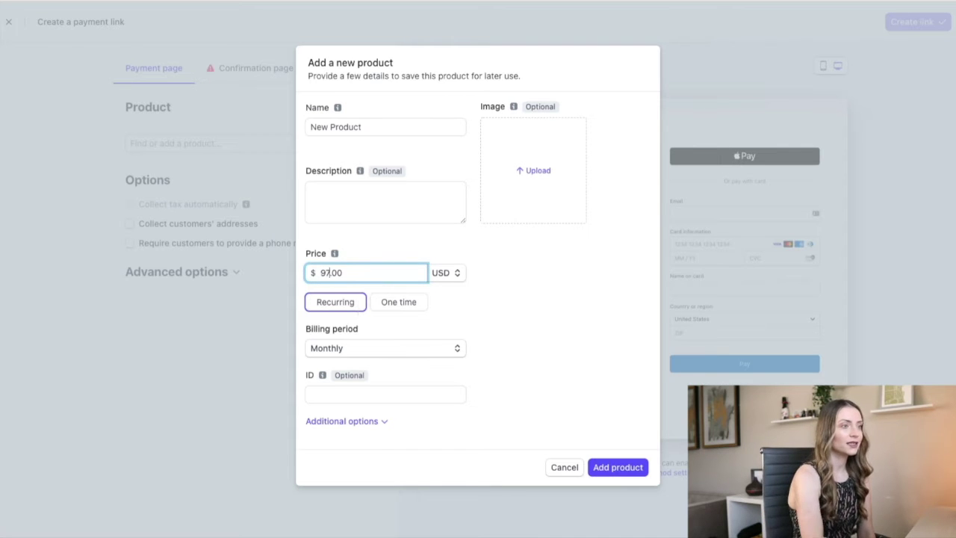
left_click(516, 299)
left_click(384, 348)
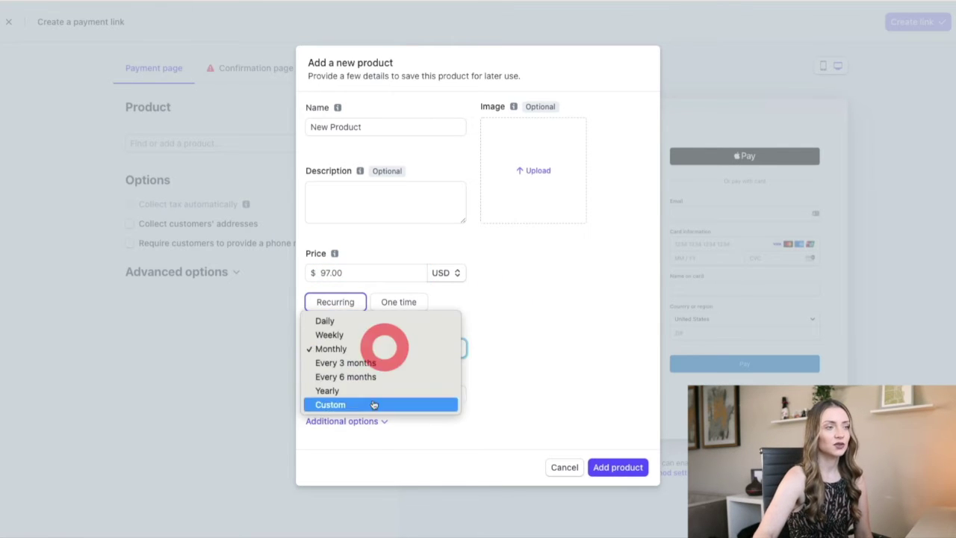
left_click(360, 348)
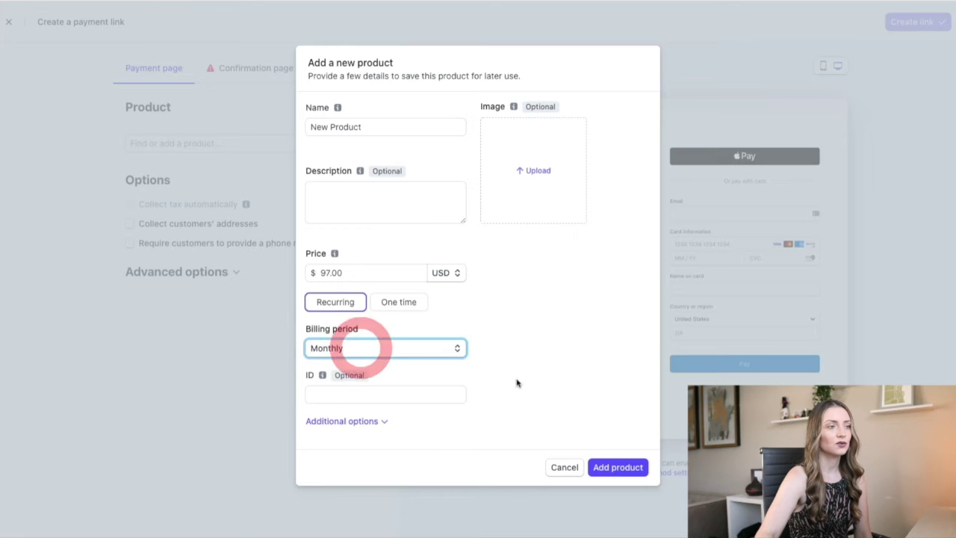
left_click(617, 468)
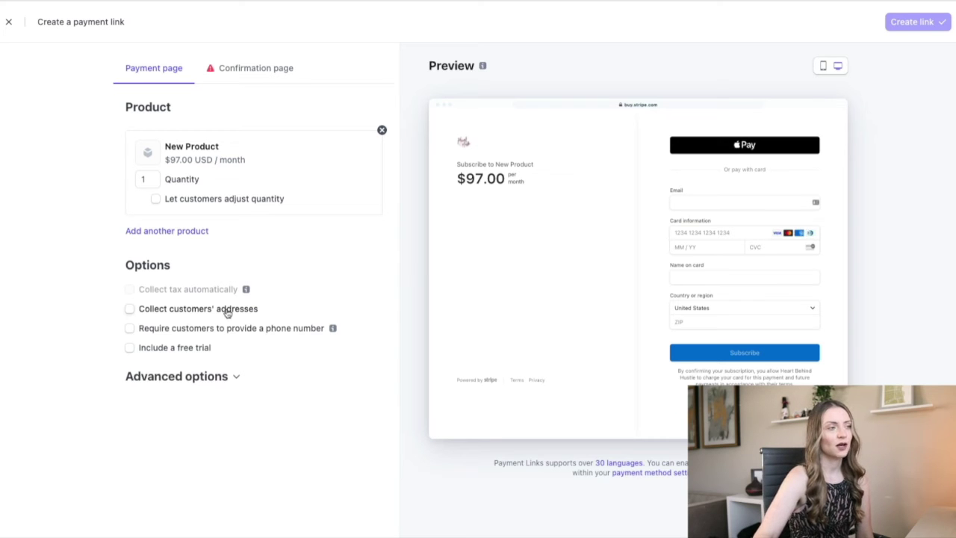
left_click(203, 310)
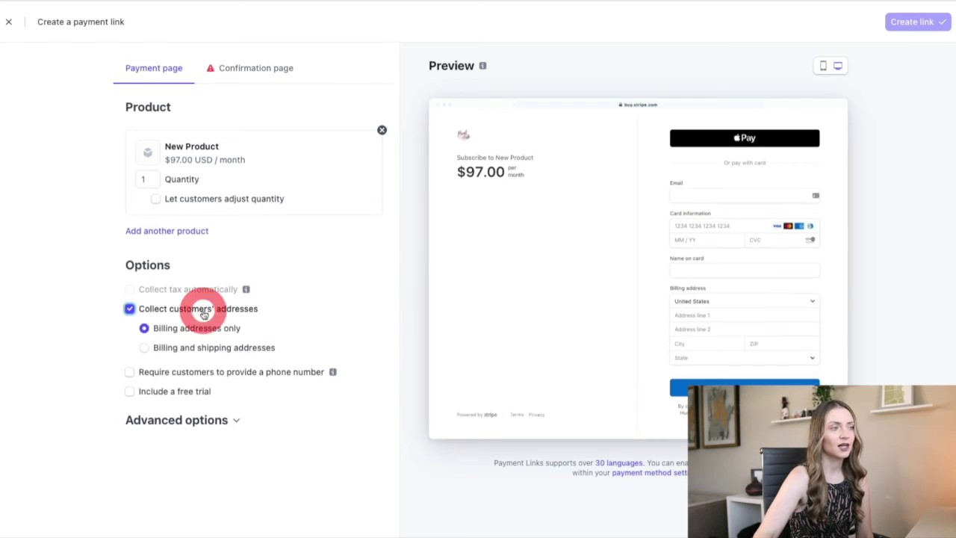
left_click(222, 373)
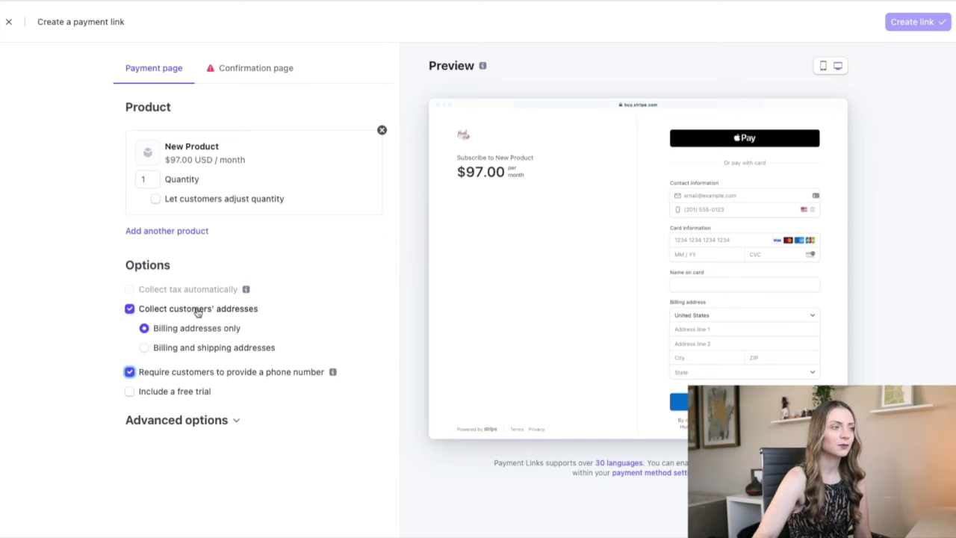
left_click(213, 372)
left_click(188, 309)
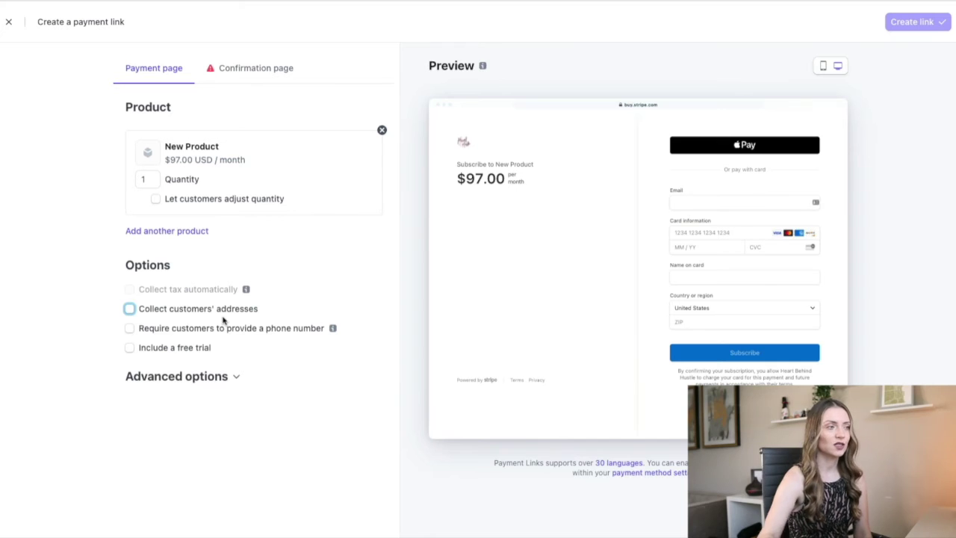
- Keep the default confirmation page after trying the custom message and redirect options, then create the link
left_click(262, 68)
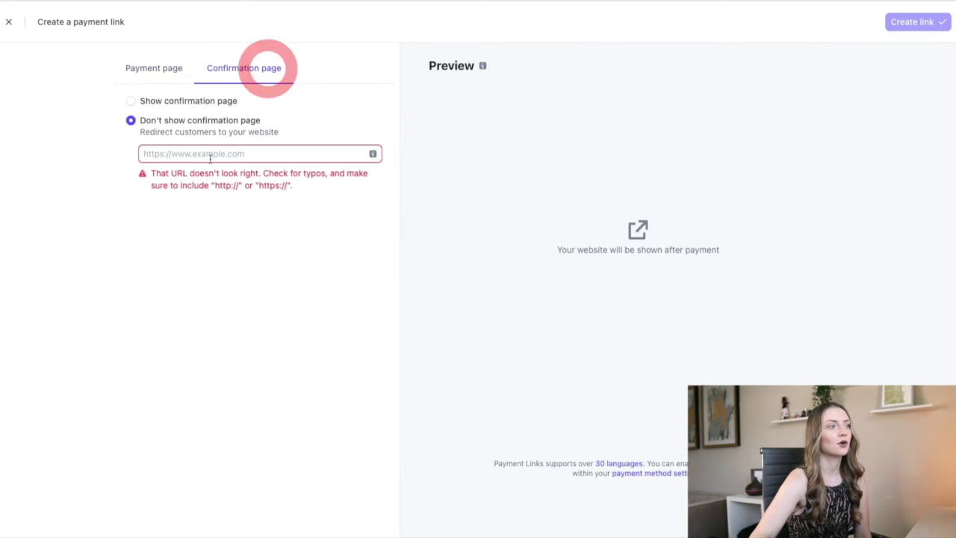
left_click(133, 101)
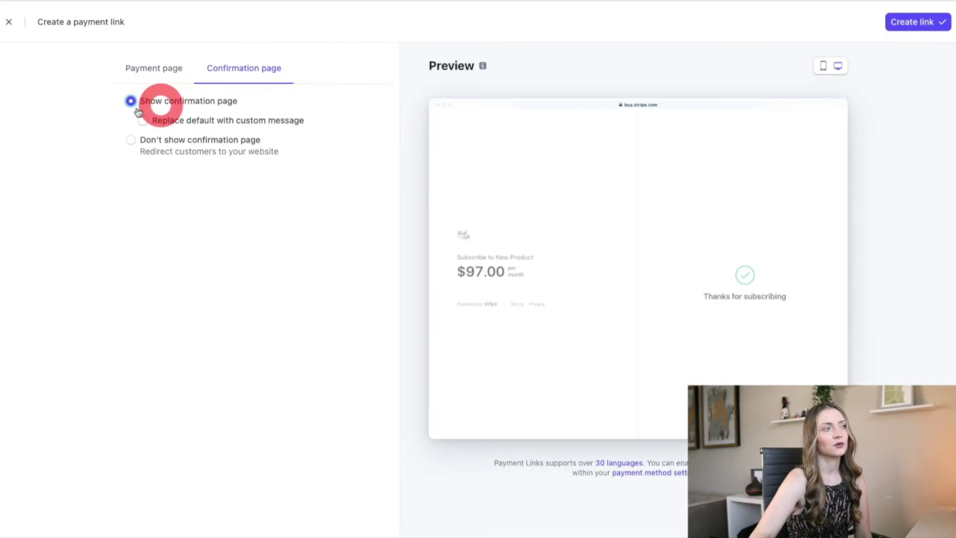
left_click(235, 125)
left_click(242, 150)
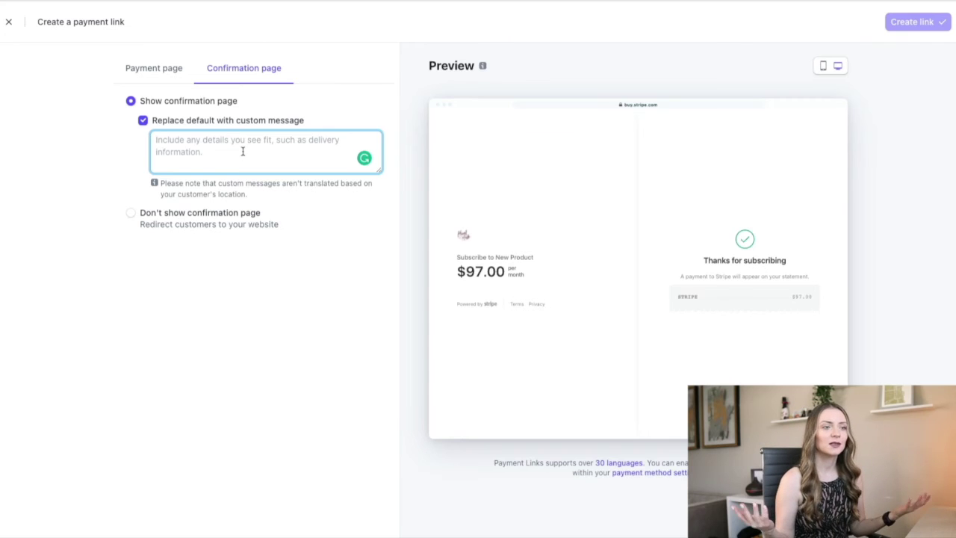
left_click(202, 208)
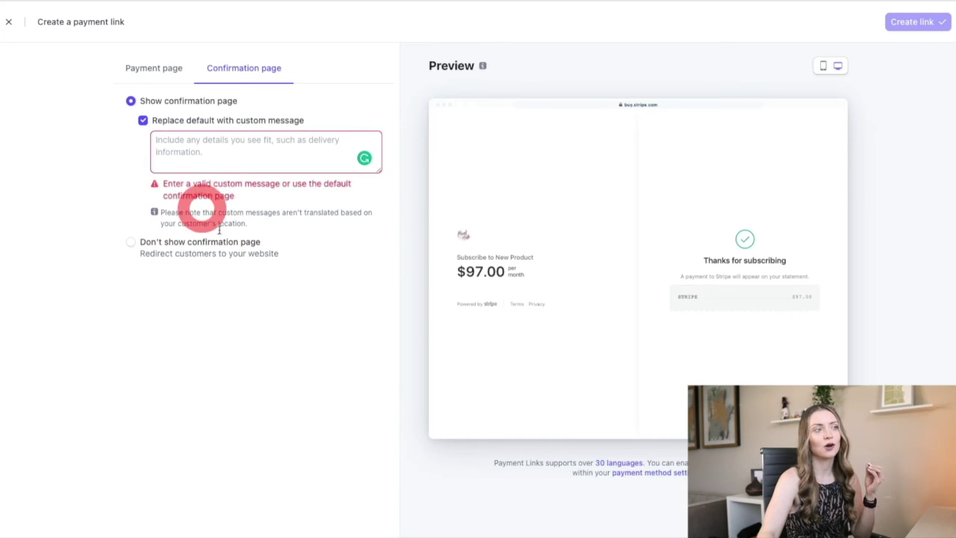
left_click(215, 239)
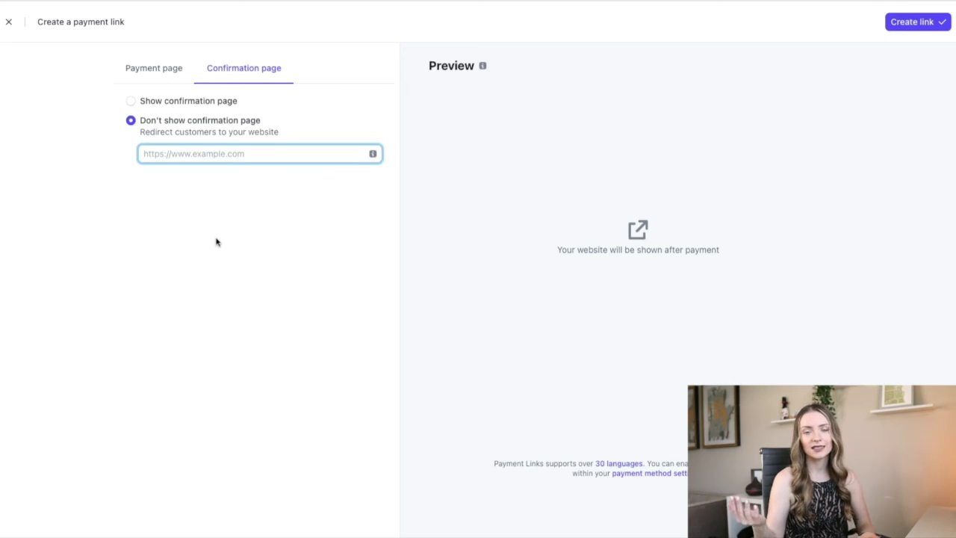
left_click(189, 102)
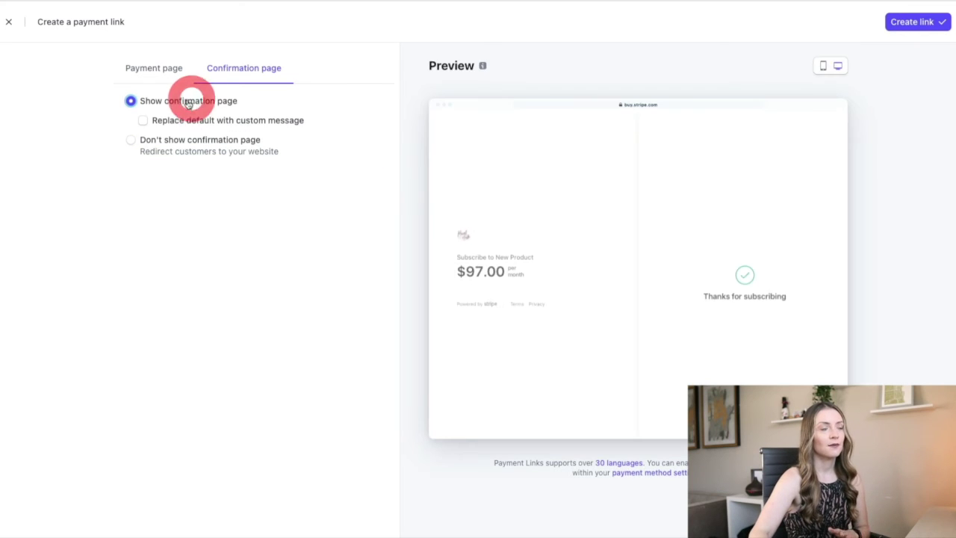
left_click(917, 21)
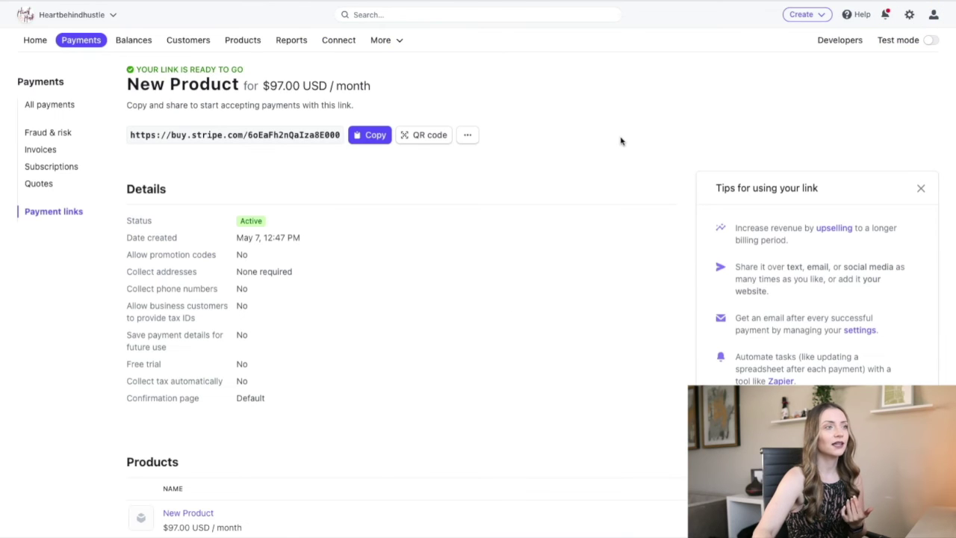
- Copy the New Product link's buy.stripe.com URL and scroll through the link details
left_click(375, 137)
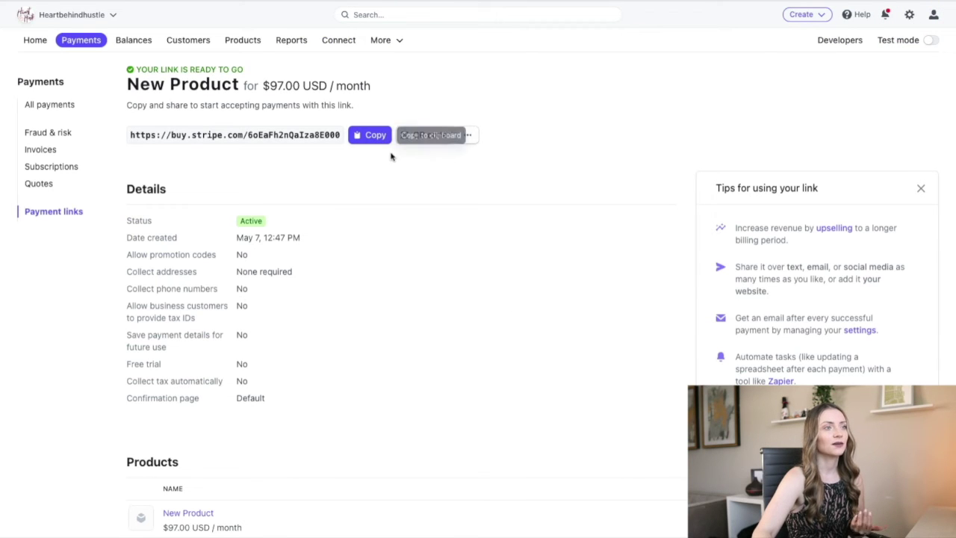
left_click(375, 138)
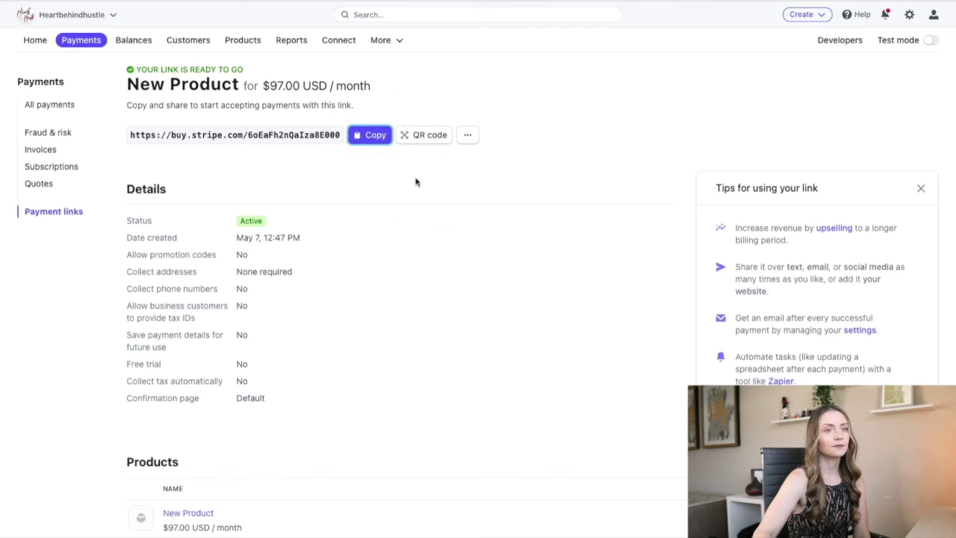
scroll(384, 190, "down", 3)
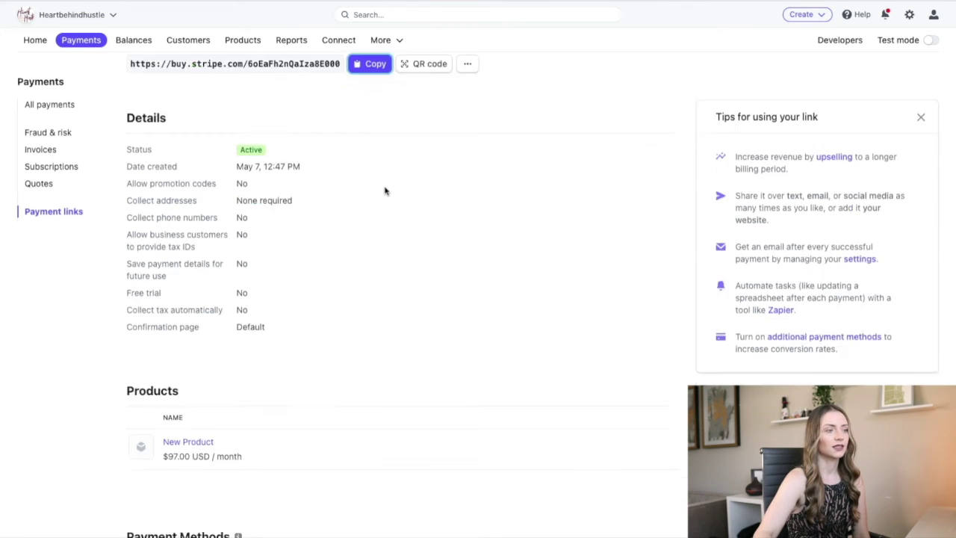
scroll(384, 190, "down", 2)
scroll(590, 121, "up", 5)
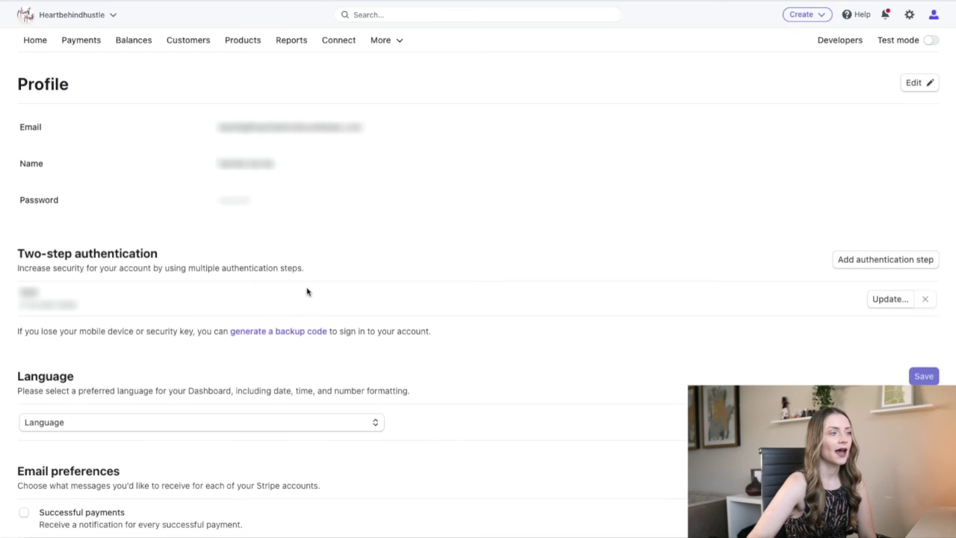
scroll(303, 292, "down", 5)
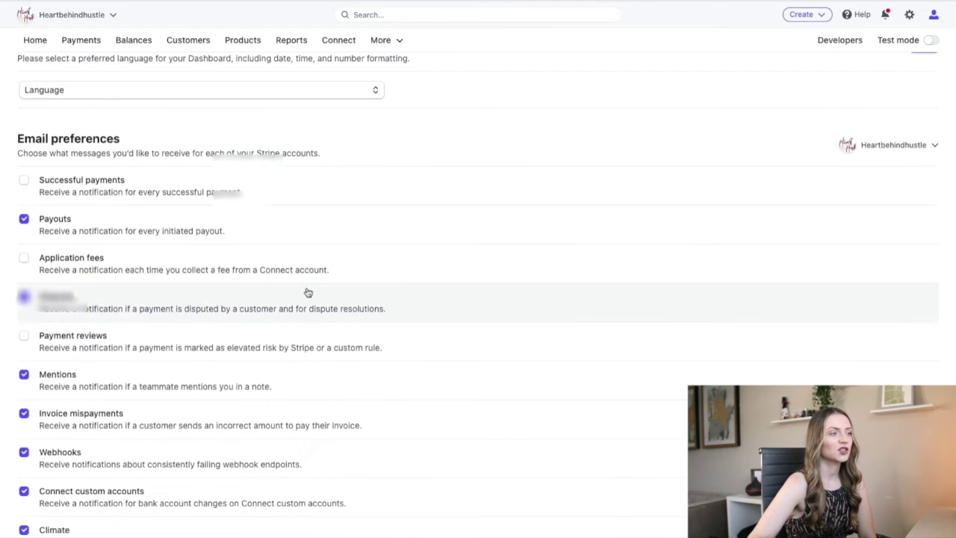
left_click(24, 182)
left_click(24, 181)
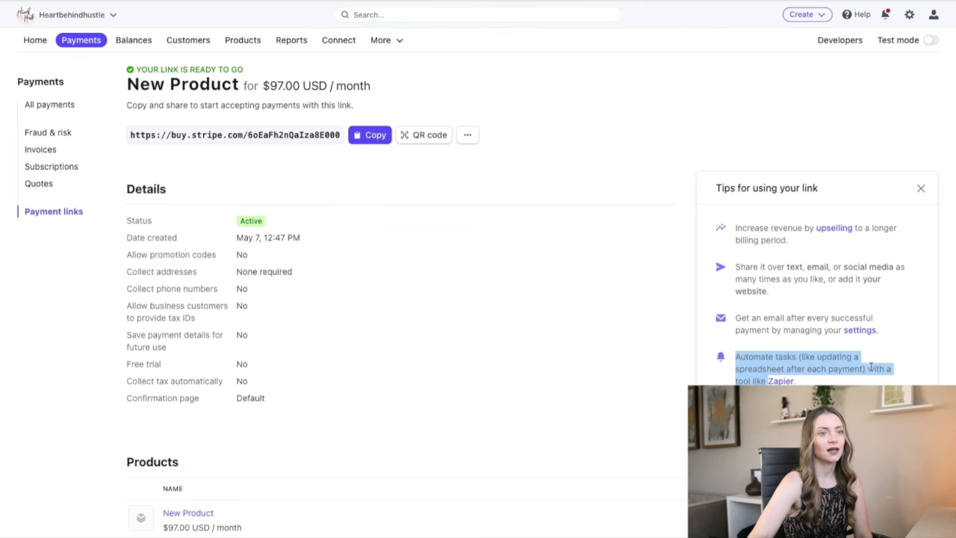
left_click(851, 362)
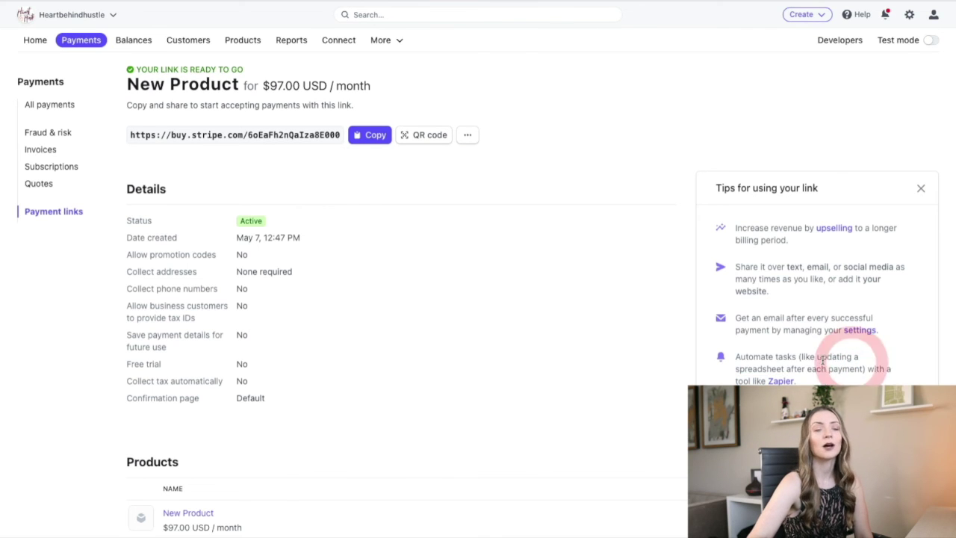